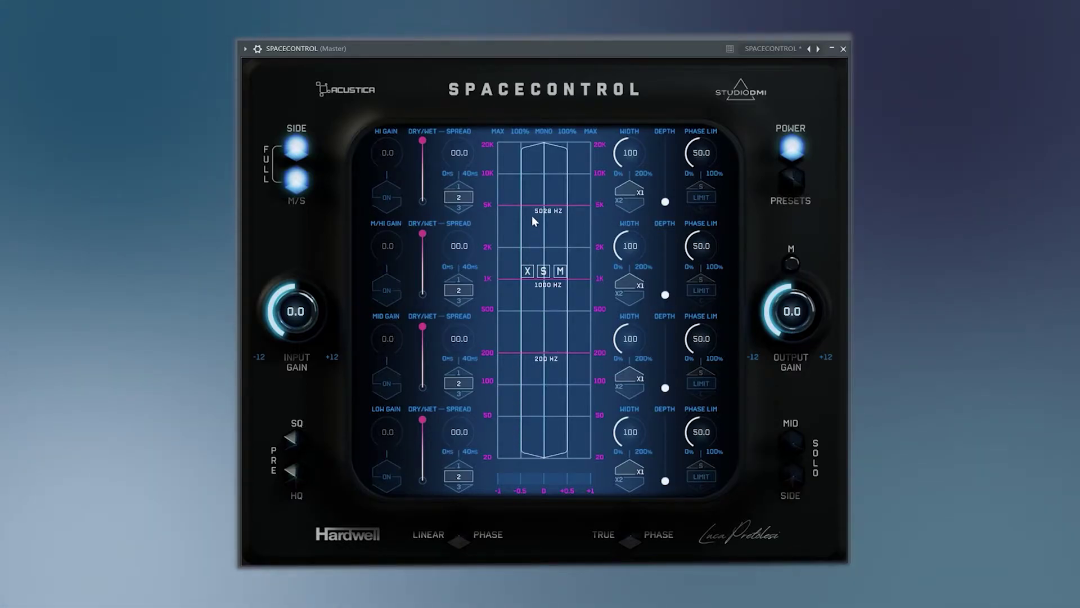
Step: Remove the 5028 Hz and 1000 Hz crossovers from the band display
click(539, 160)
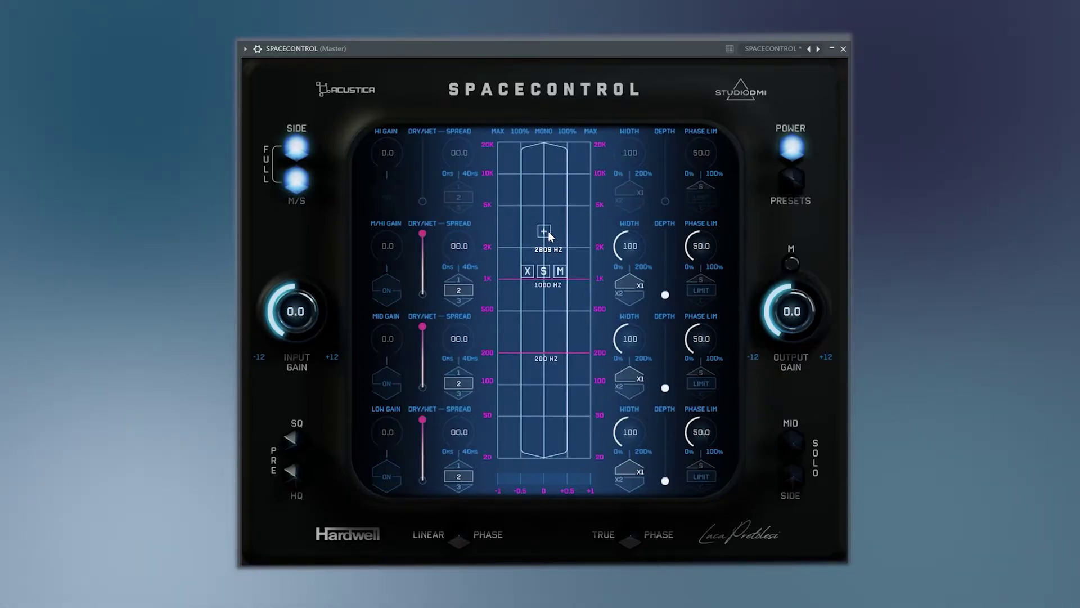
click(548, 231)
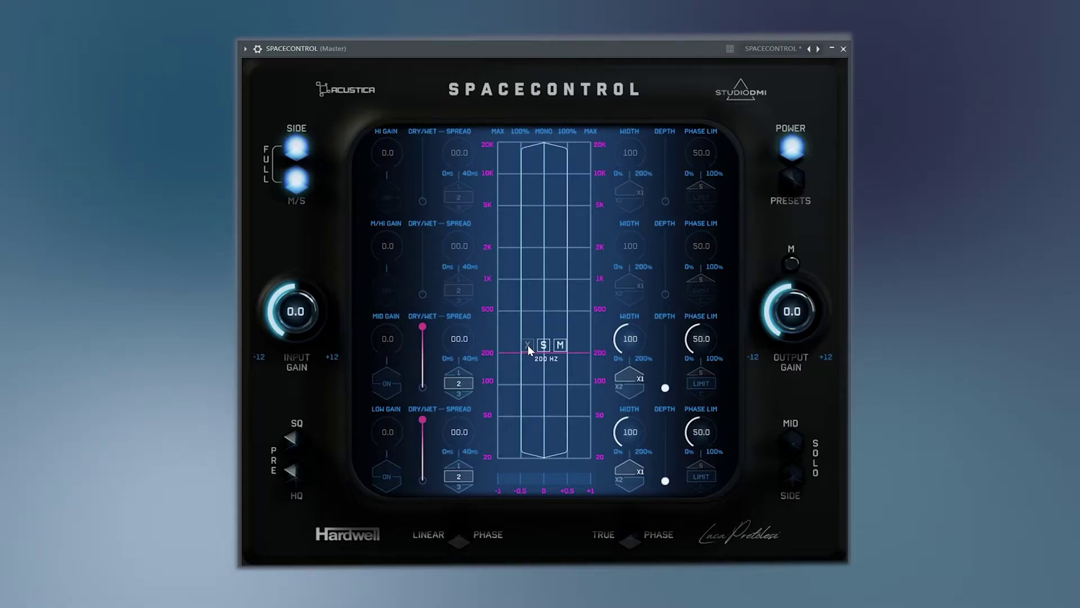
Step: Move the remaining 200 Hz crossover to 139 Hz and enable the low band's gain
click(528, 346)
click(544, 345)
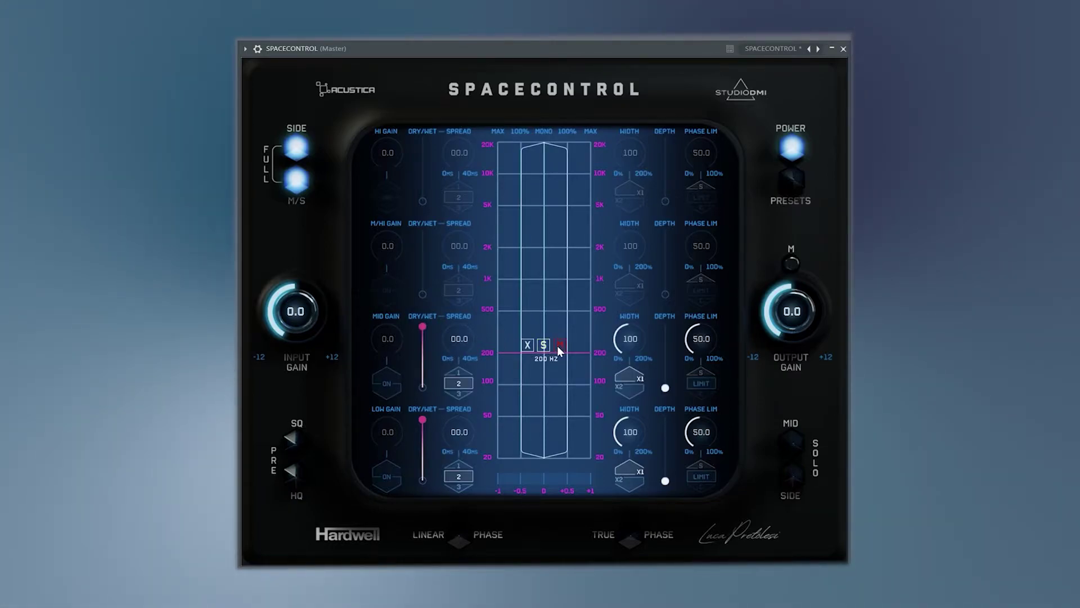
drag(557, 355, 539, 373)
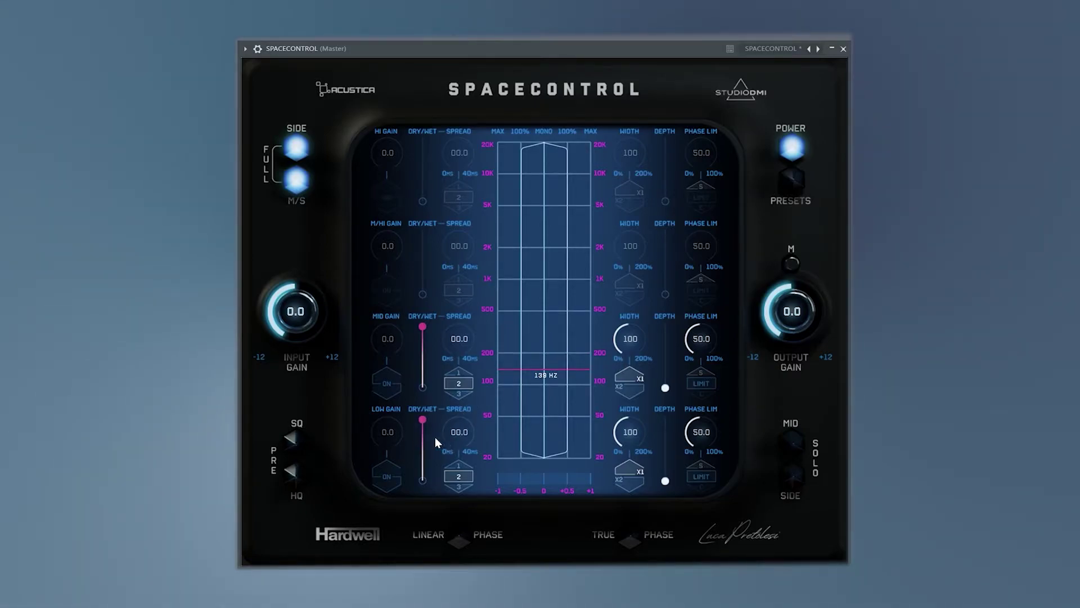
click(380, 477)
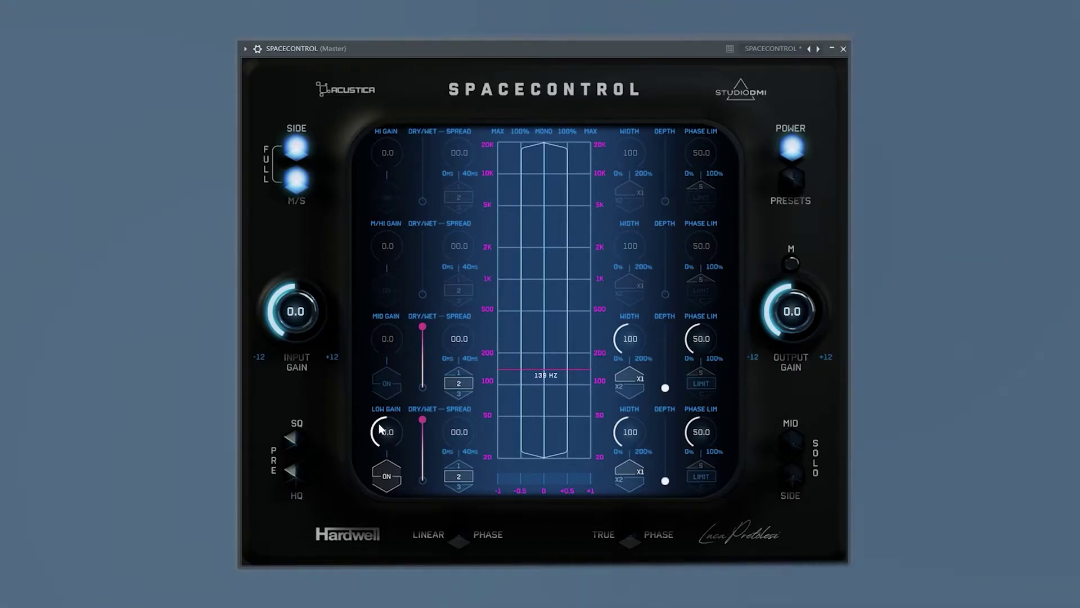
mouse_move(550, 394)
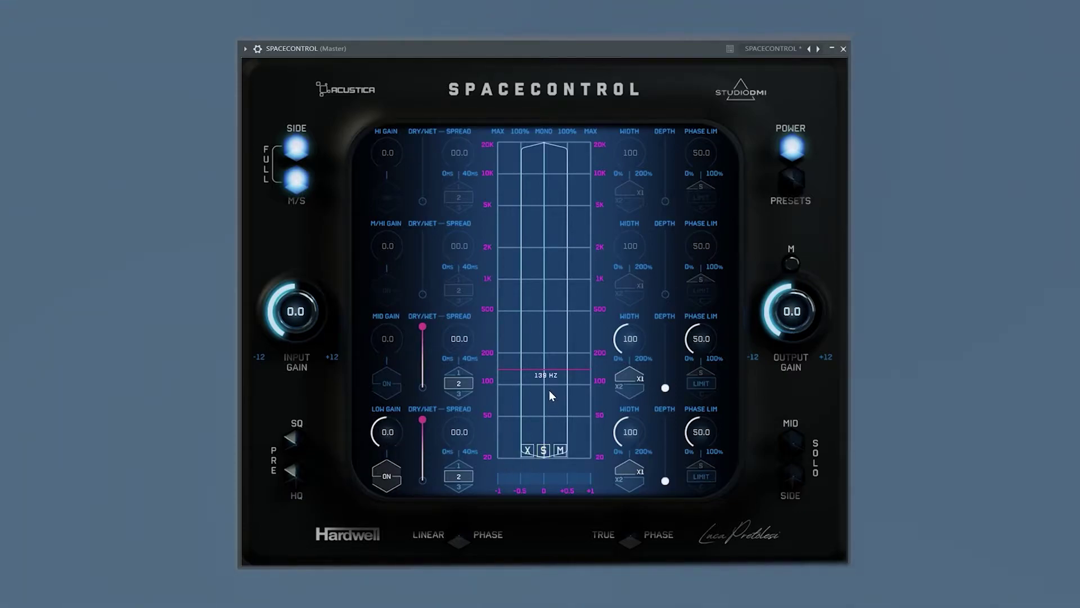
click(555, 269)
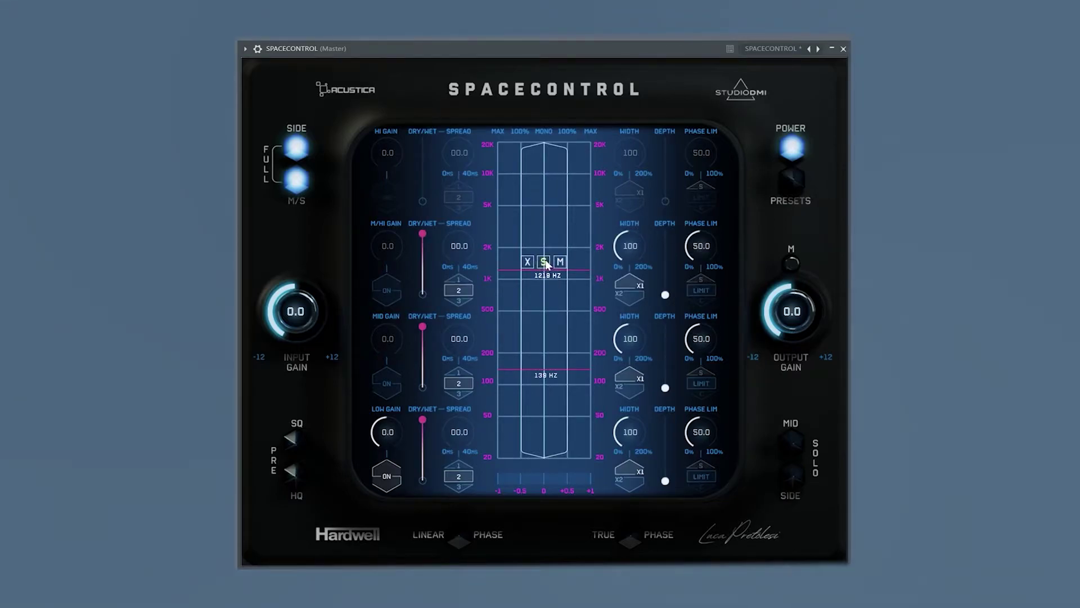
click(527, 261)
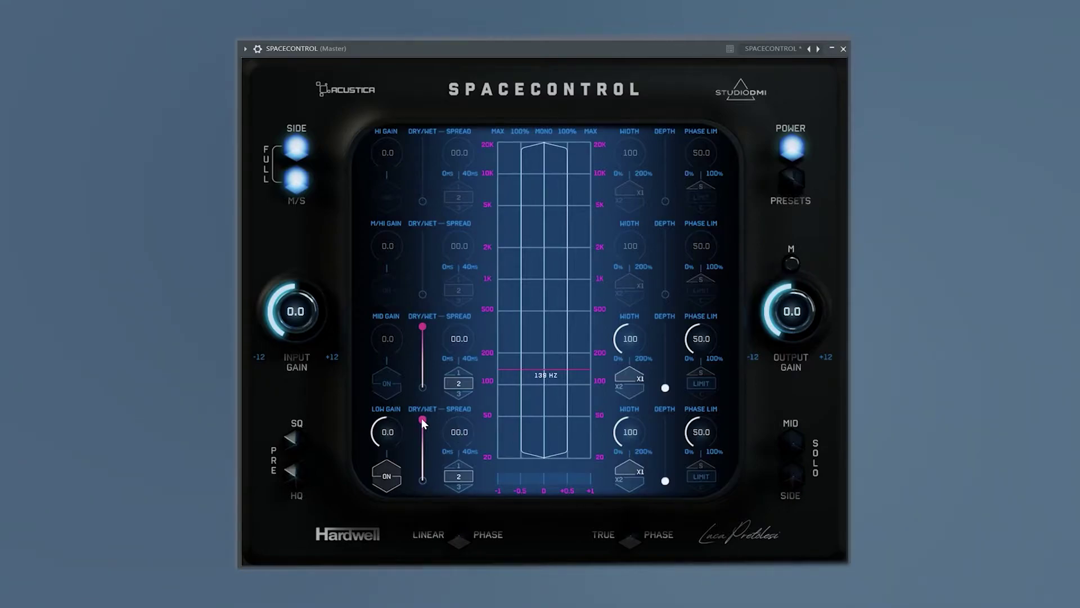
Step: Set the low band's spread to 10.8 ms in spread mode 3, with its dry/wet blend about halfway
drag(427, 482, 451, 404)
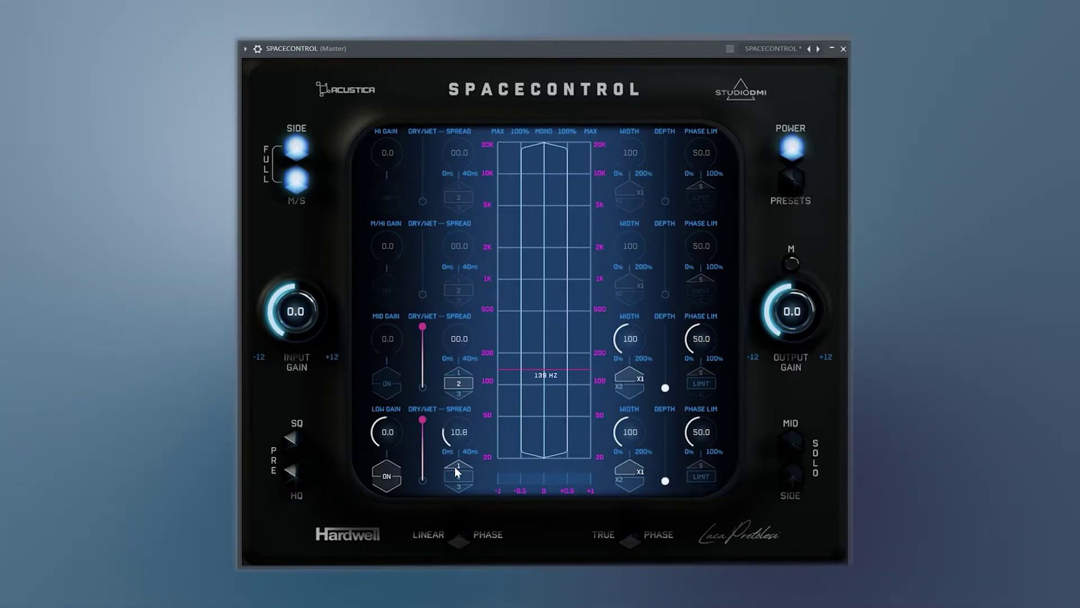
drag(422, 420, 423, 483)
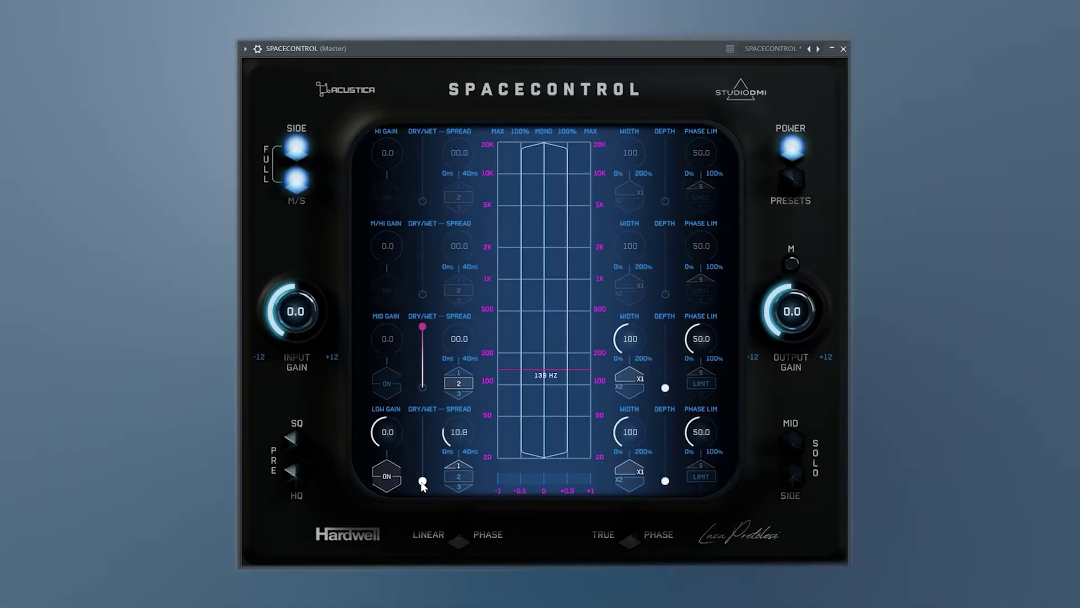
drag(421, 481, 423, 446)
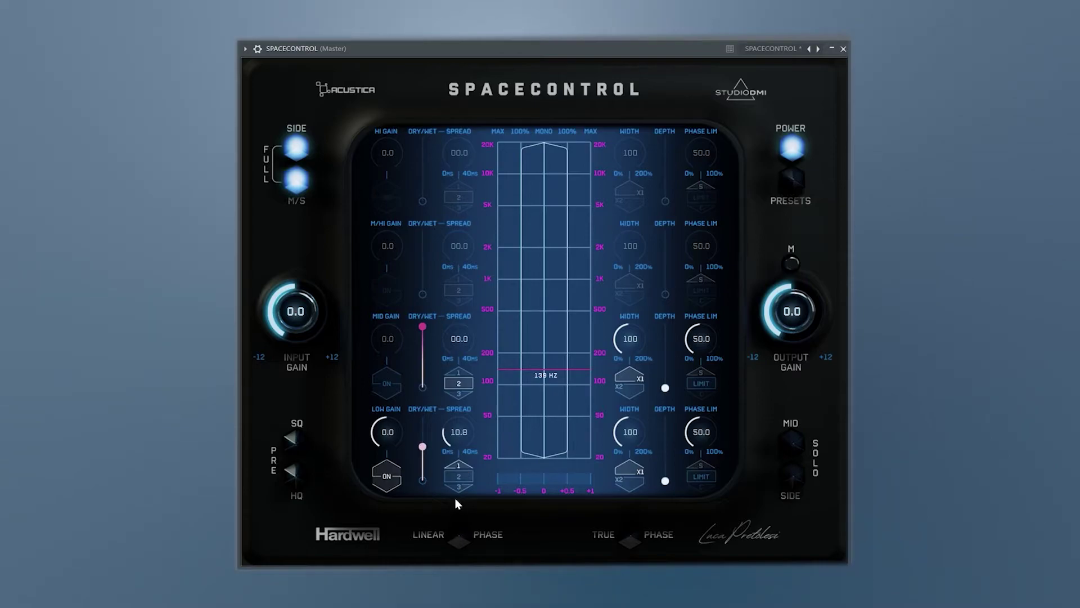
click(463, 477)
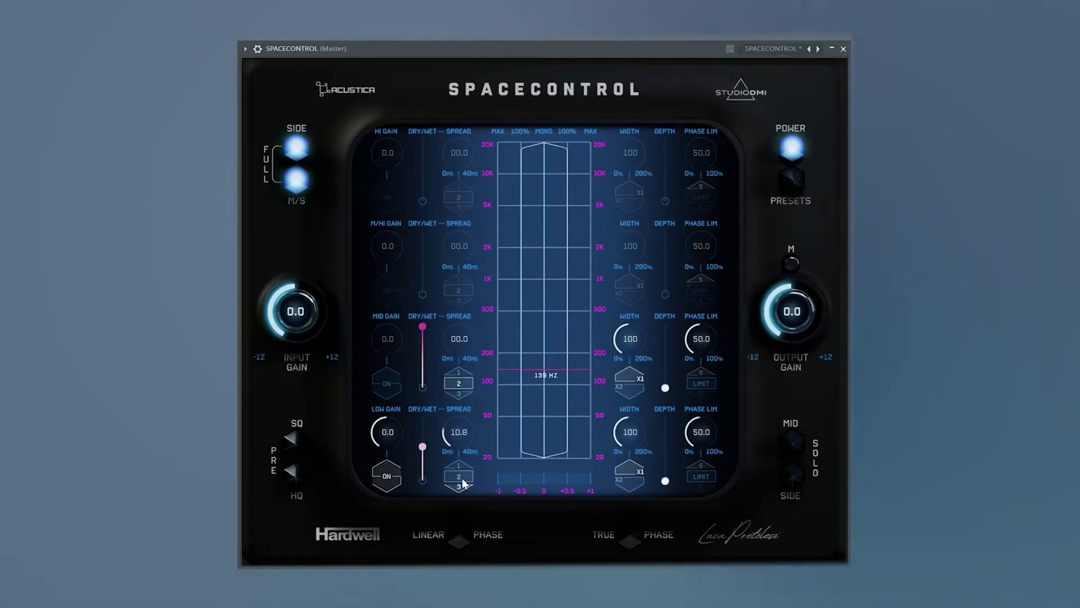
click(460, 485)
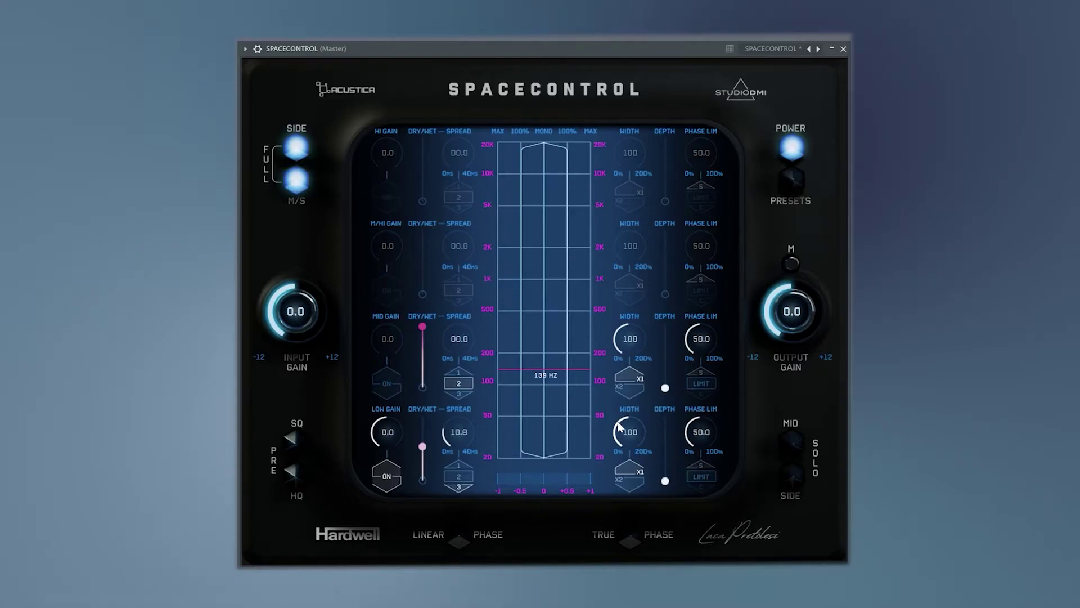
Step: Try the low band at a width of 200% with the X2 width mode
drag(613, 433, 621, 388)
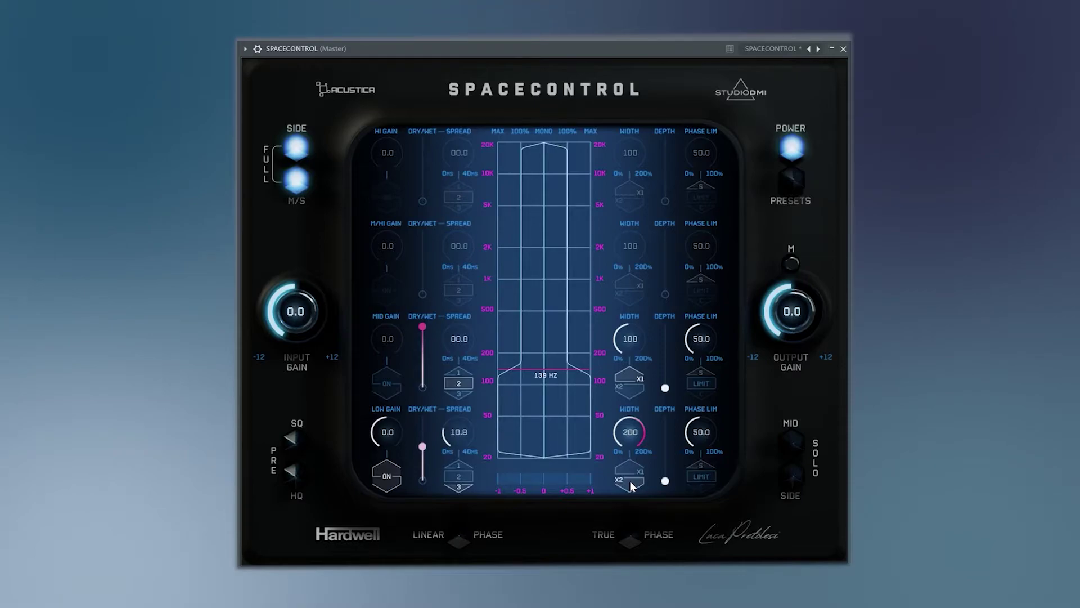
mouse_move(573, 458)
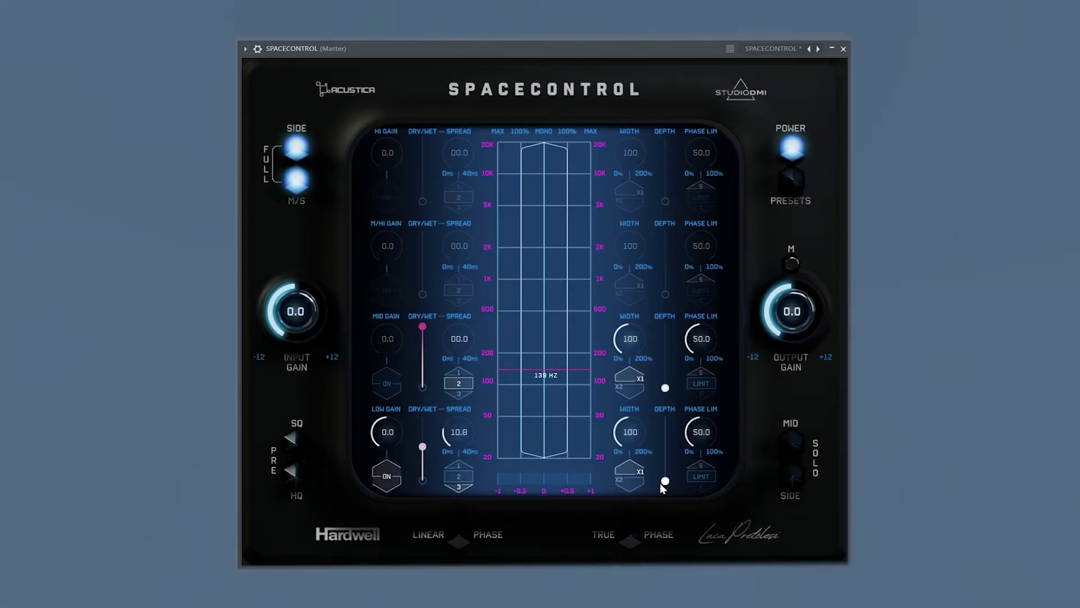
Step: Raise the low band's depth to about halfway and adjust its phase limiter to 47.1% in C mode
drag(670, 483, 675, 434)
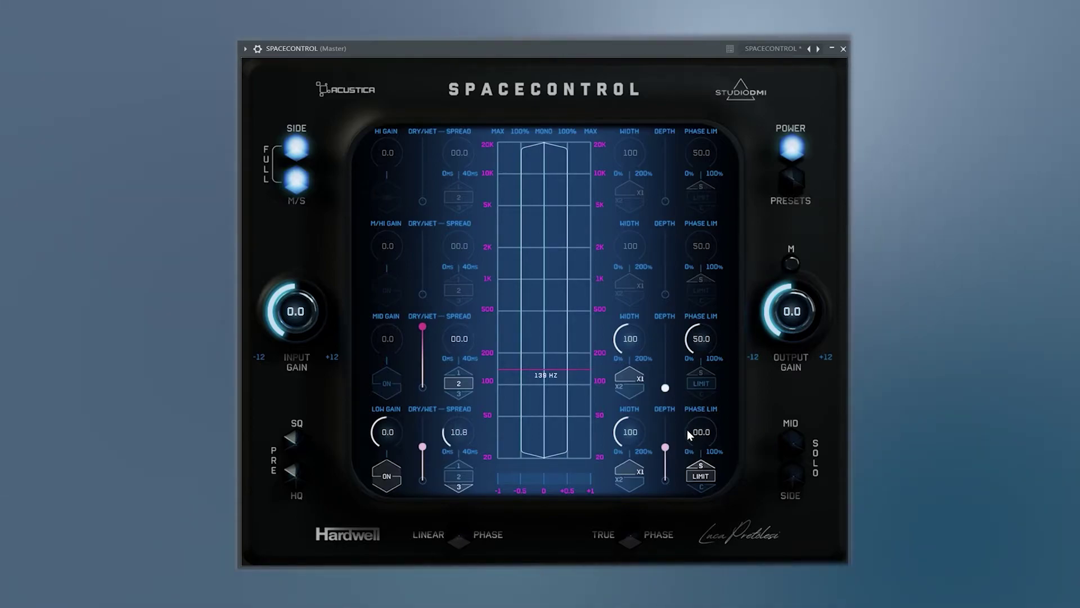
drag(689, 435, 691, 391)
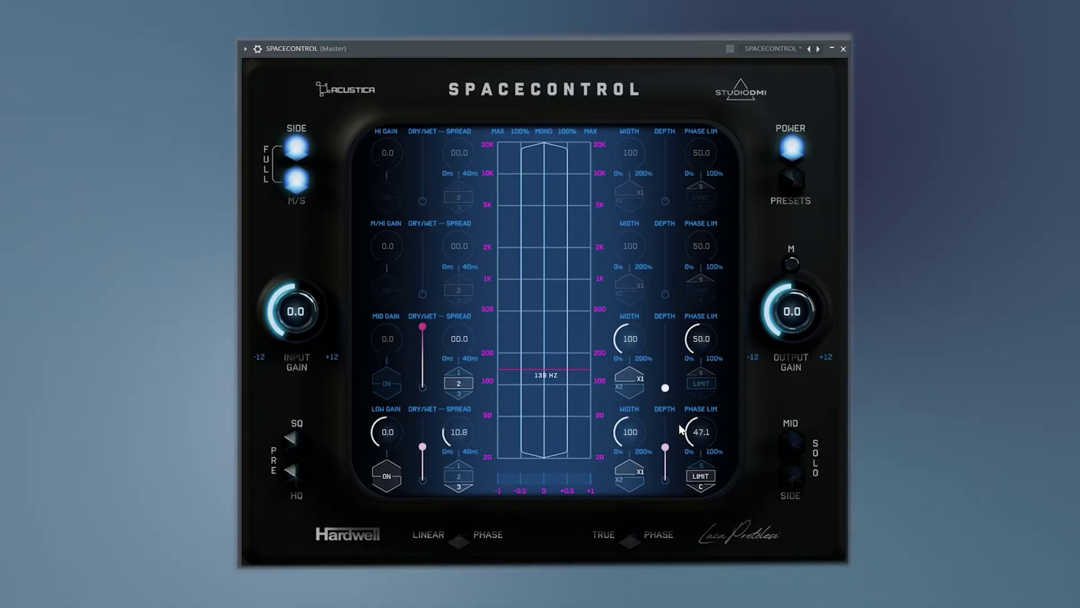
double_click(691, 431)
key(Return)
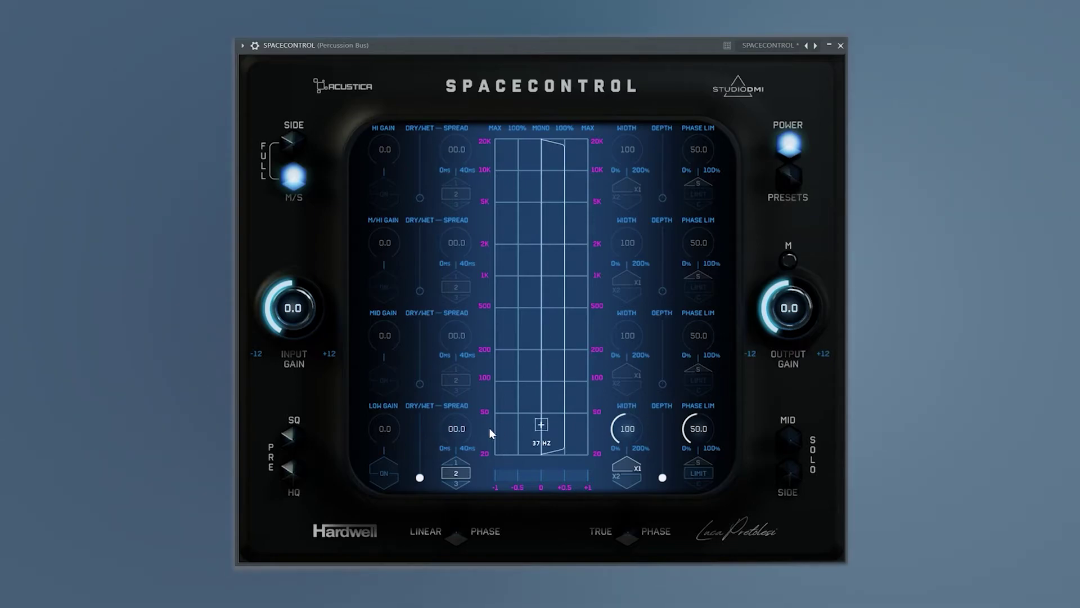
Step: On the Percussion Bus instance, set the spread to 12.1 ms with dry/wet near halfway, and compare against the bypassed signal
drag(441, 426, 461, 368)
drag(419, 477, 420, 441)
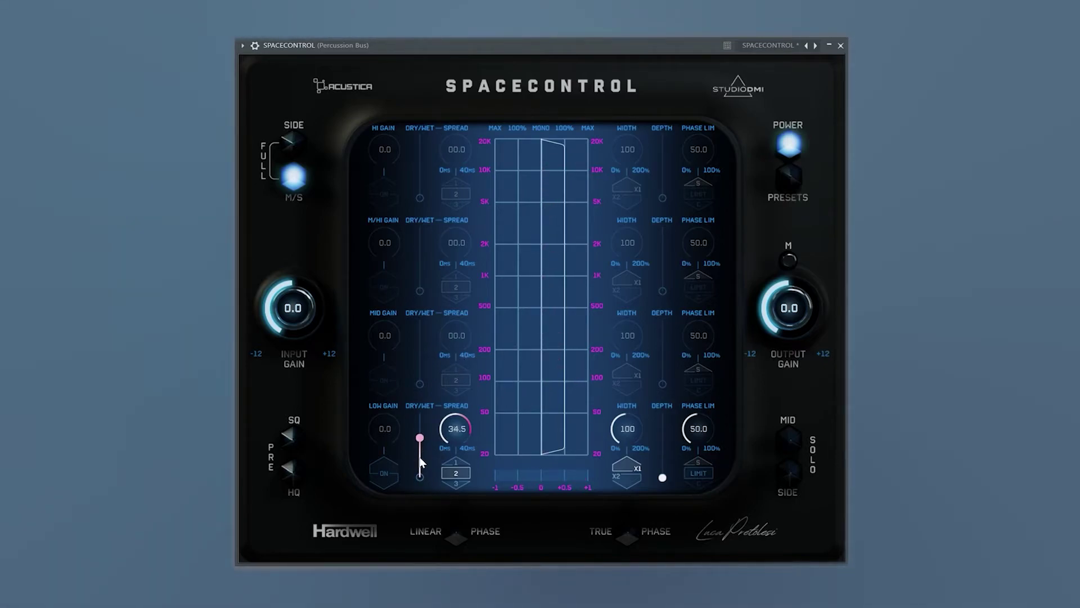
drag(448, 417, 420, 453)
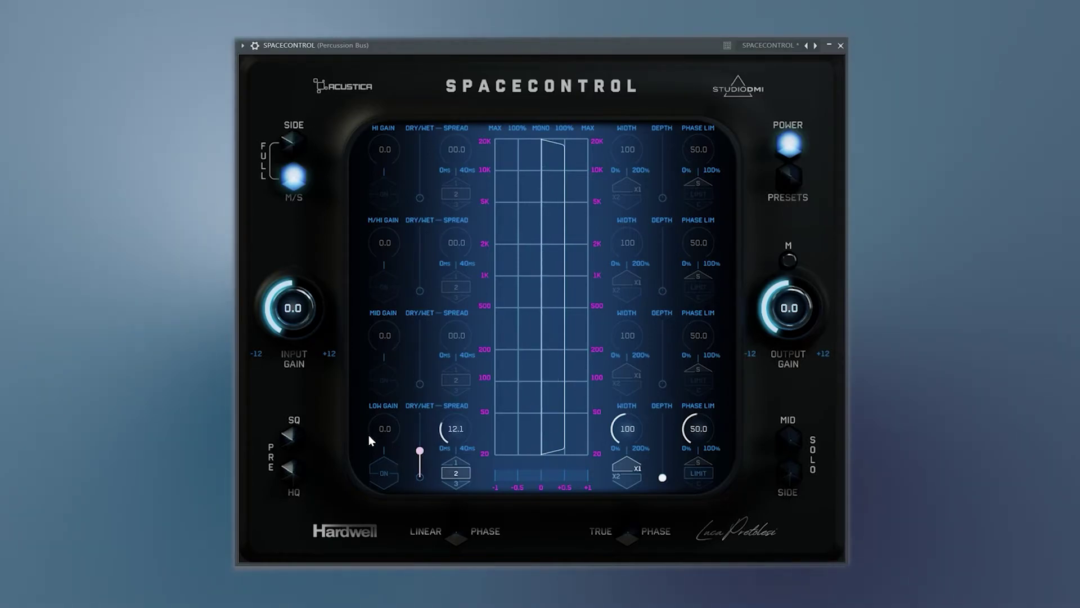
click(790, 144)
click(794, 143)
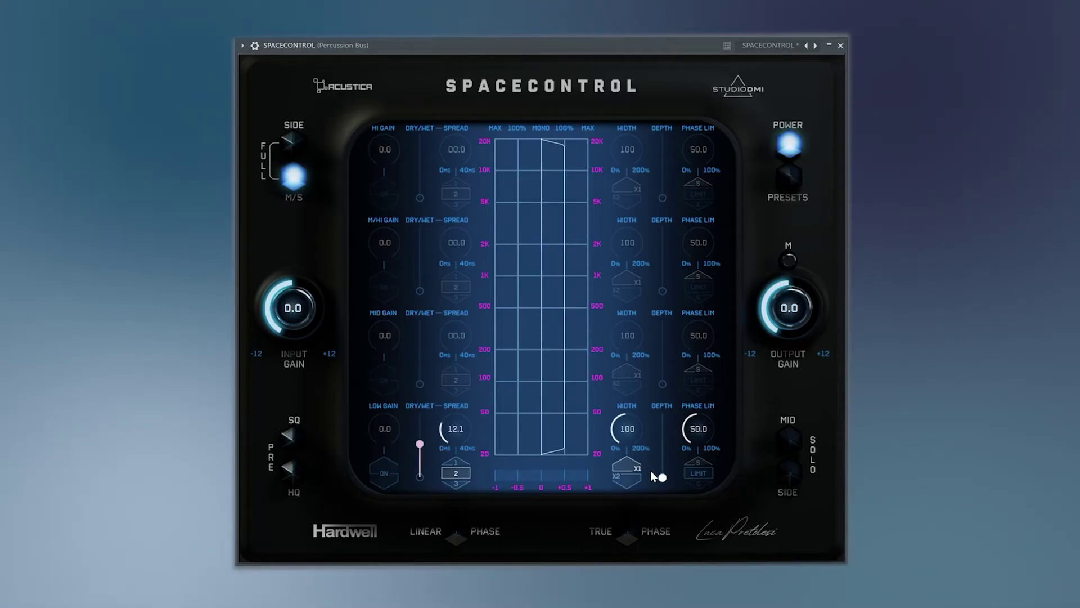
Step: Set the percussion band's width to 171% and enable its phase limiter in S mode at 32.2%
drag(603, 429, 611, 411)
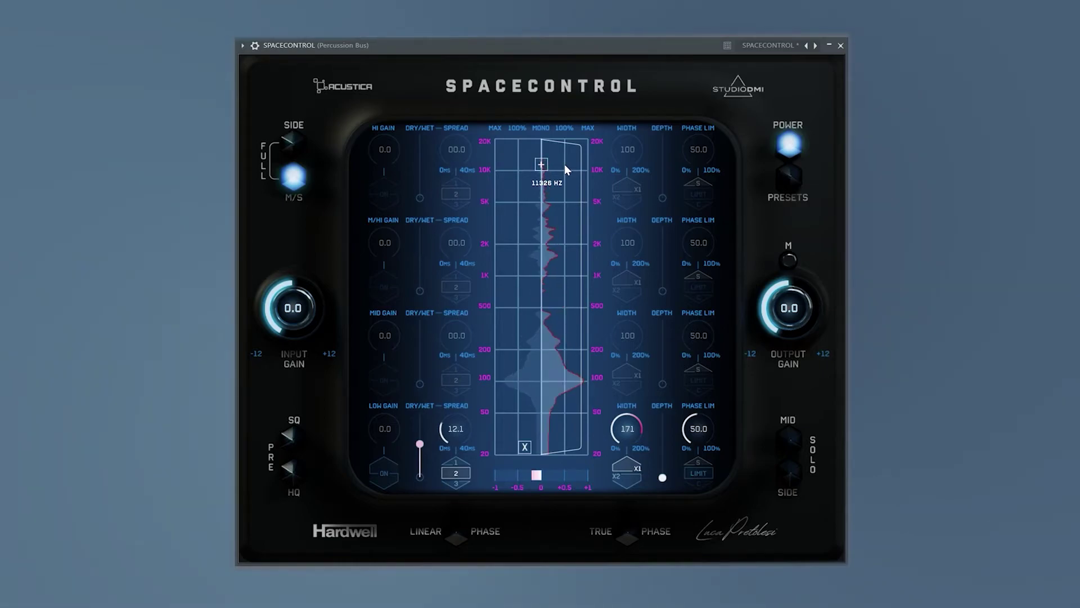
click(697, 472)
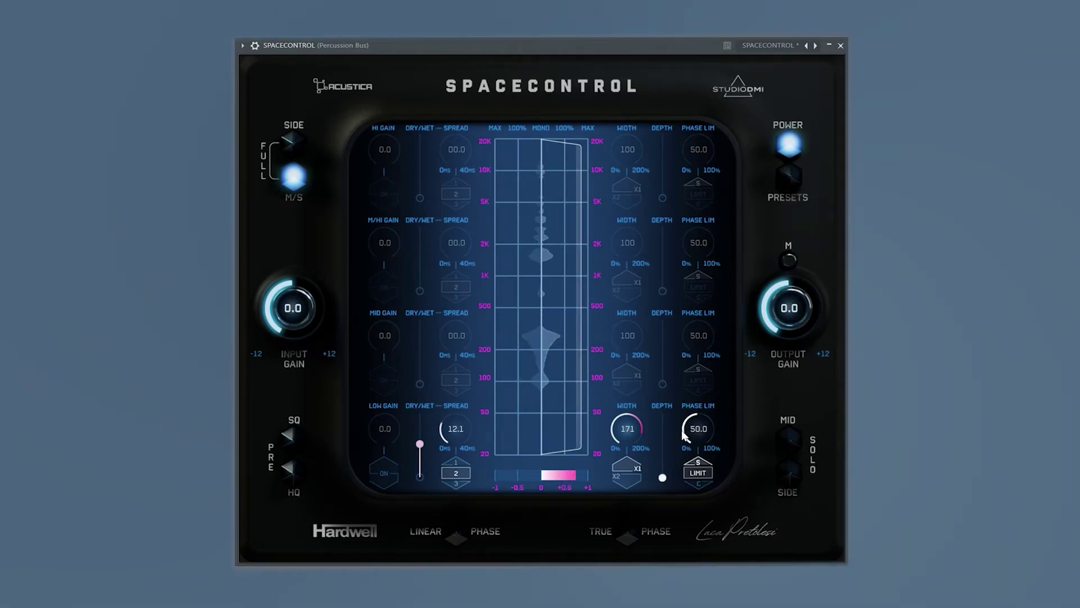
drag(678, 428, 679, 438)
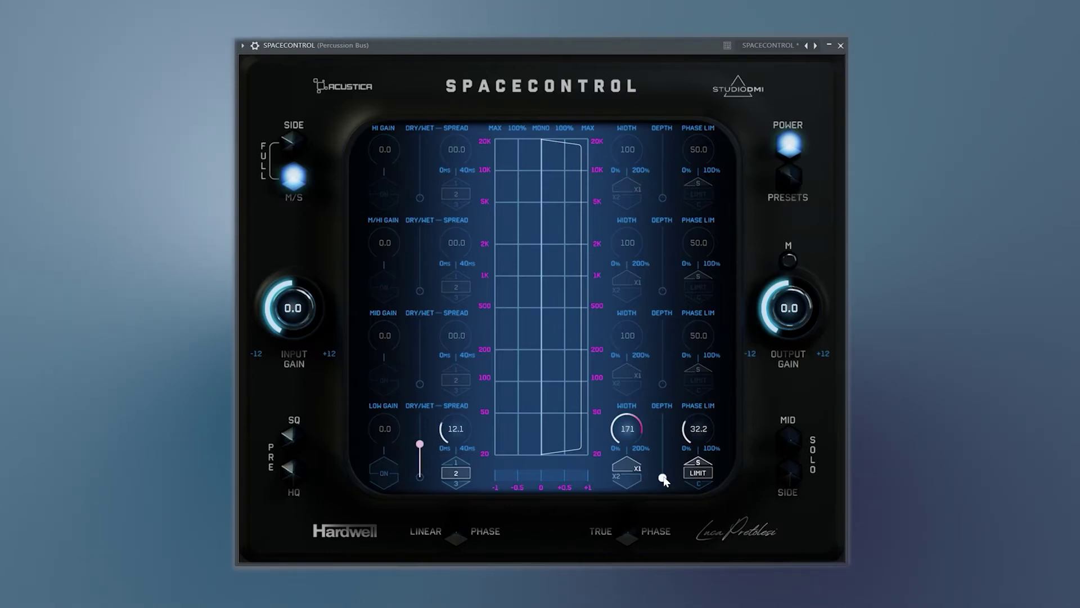
Step: Audition the percussion band's depth near maximum and at zero during playback, and settle it slightly below halfway
drag(660, 482, 683, 429)
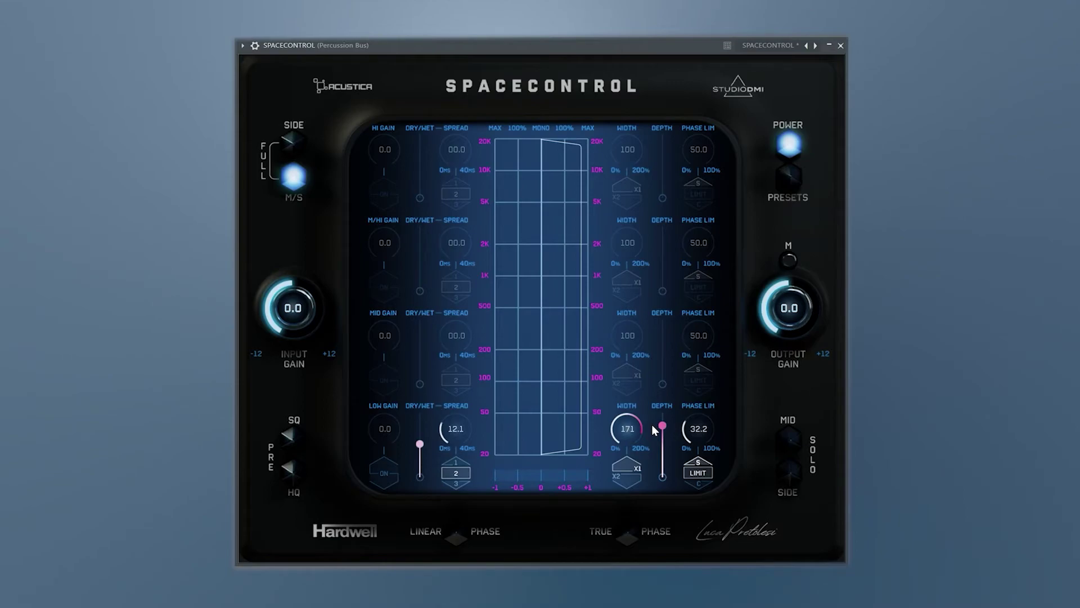
key(space)
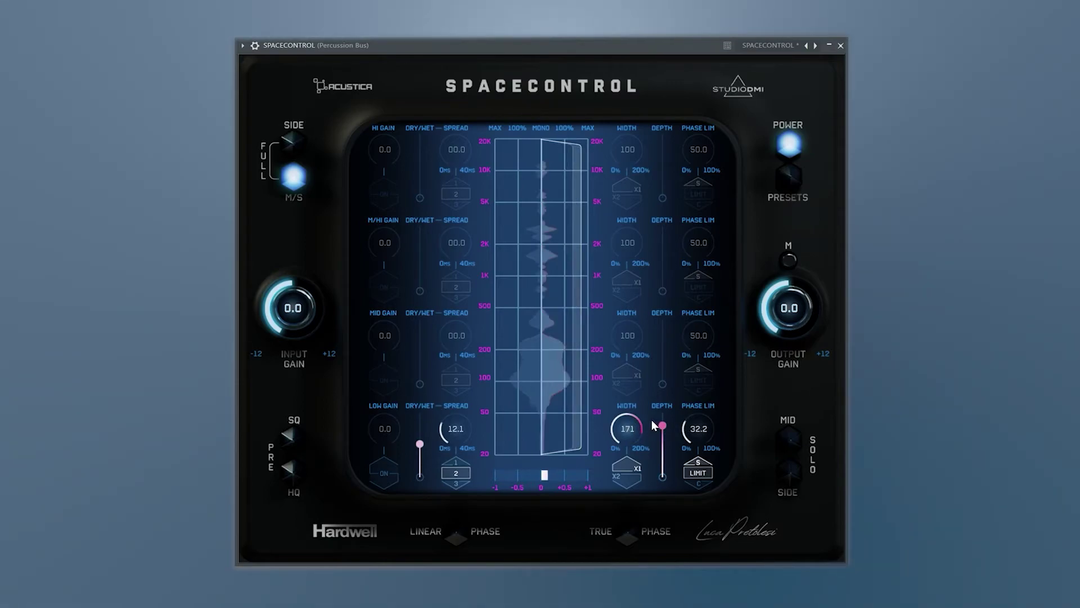
drag(666, 425, 670, 479)
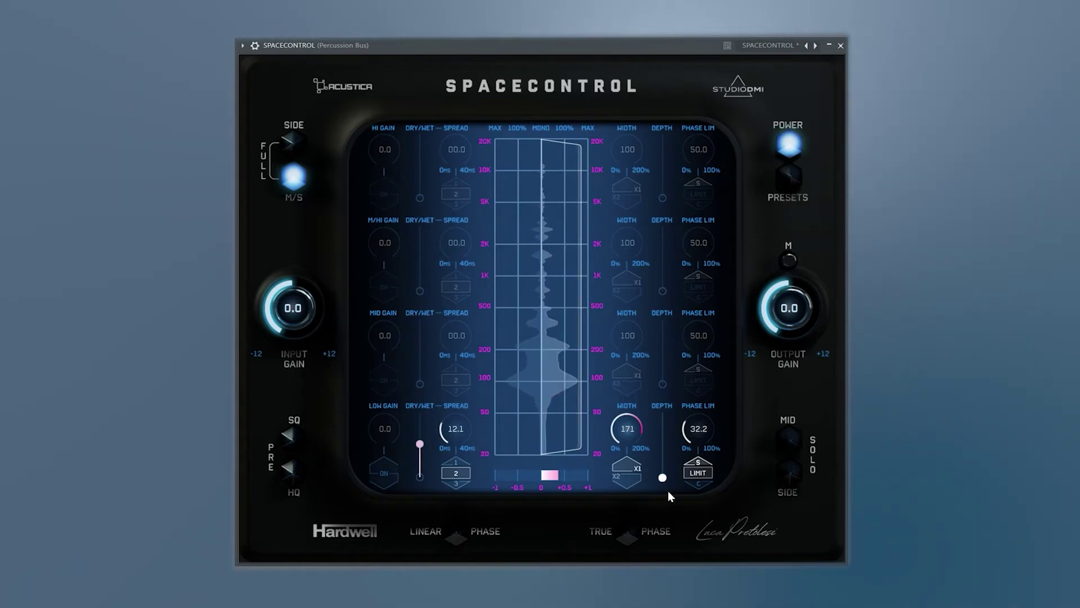
drag(667, 490, 676, 432)
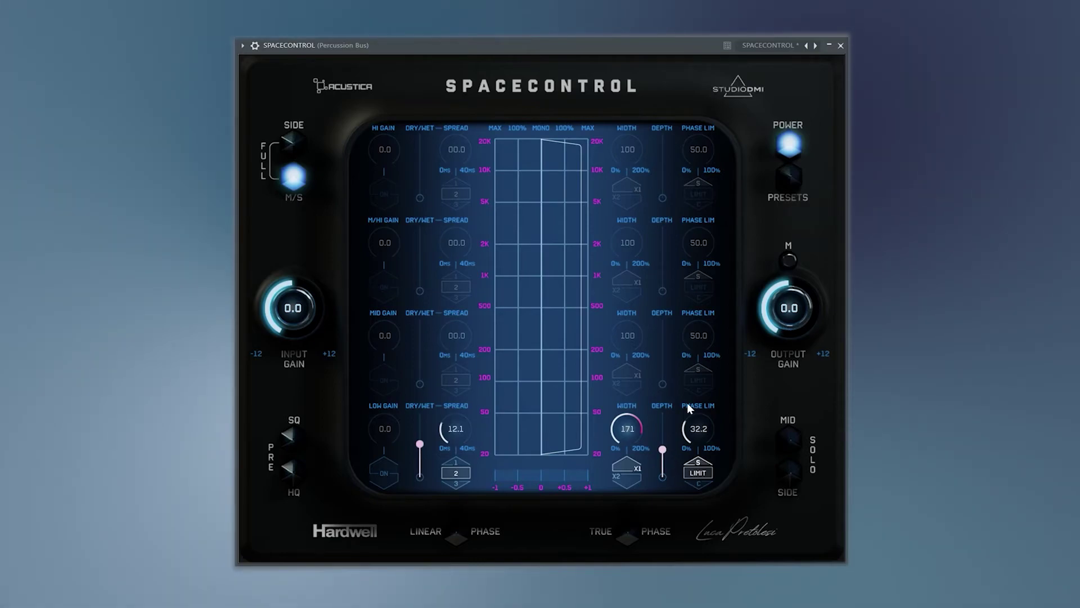
Step: Play the percussion and slightly reduce the band's depth and its spread dry/wet amount
key(space)
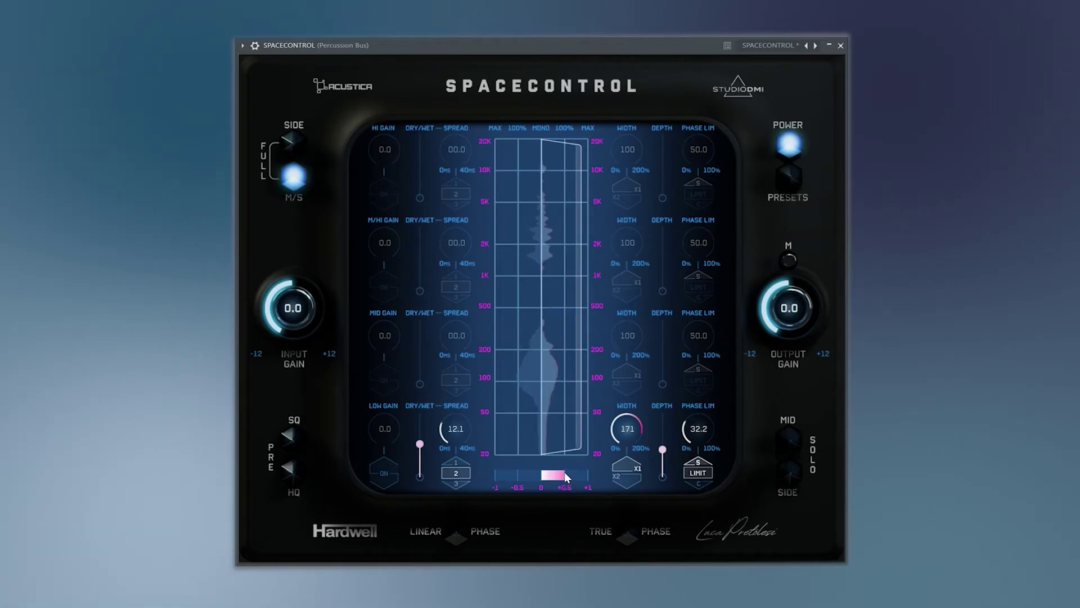
drag(662, 449, 663, 453)
drag(420, 444, 419, 448)
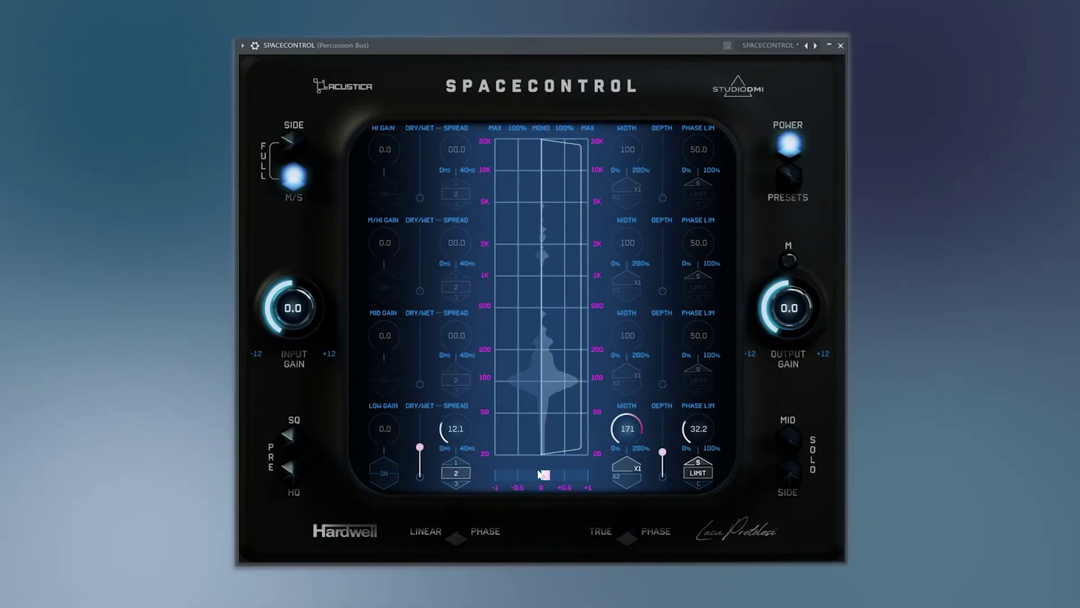
Step: Compare the processed and bypassed percussion during playback by switching the plugin's power off and on twice
click(790, 145)
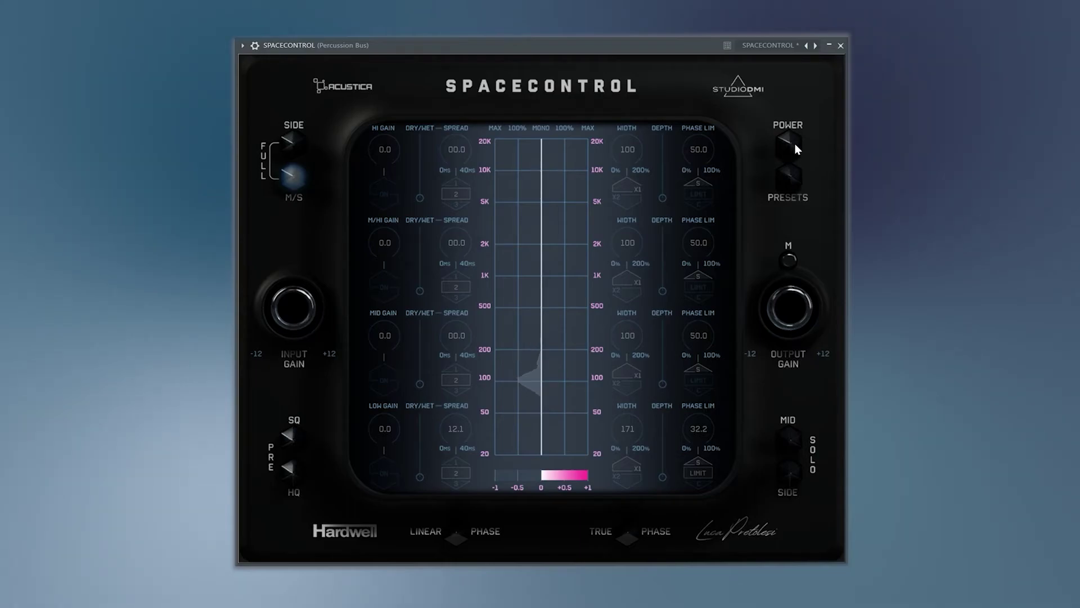
click(794, 144)
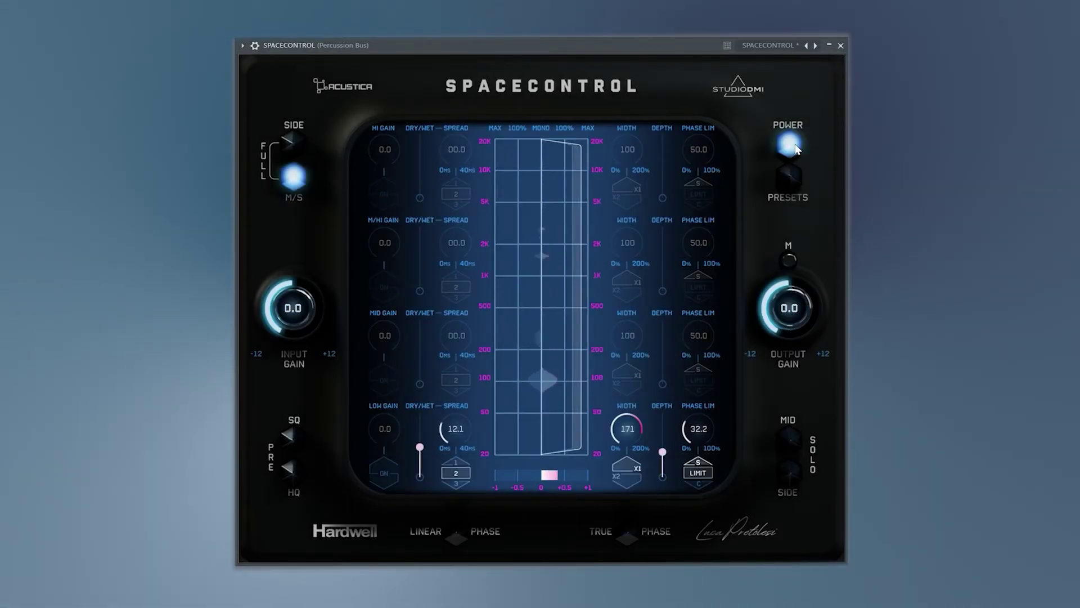
click(795, 144)
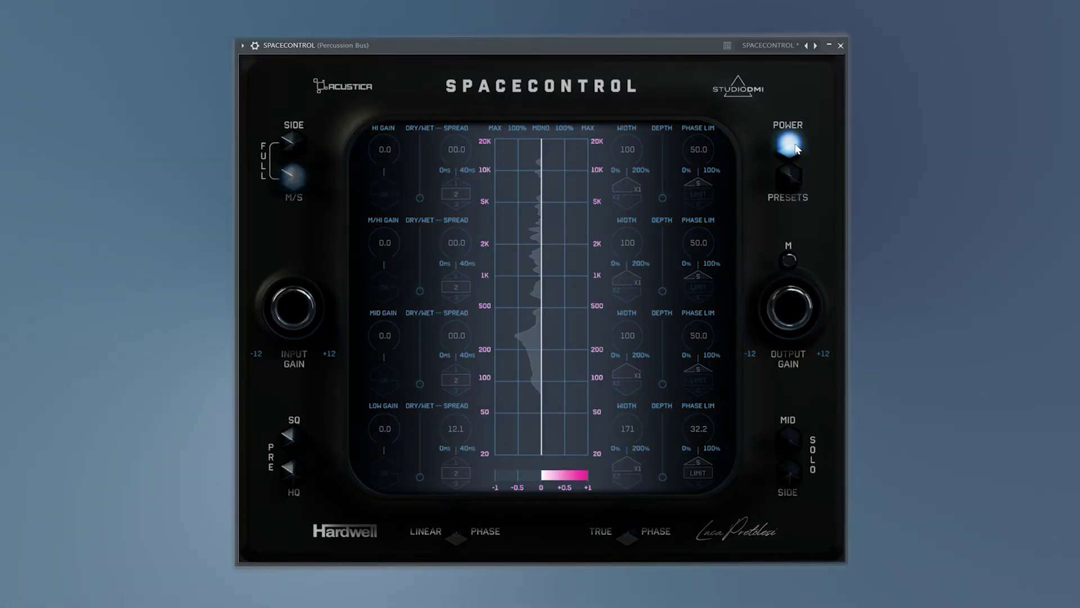
click(794, 145)
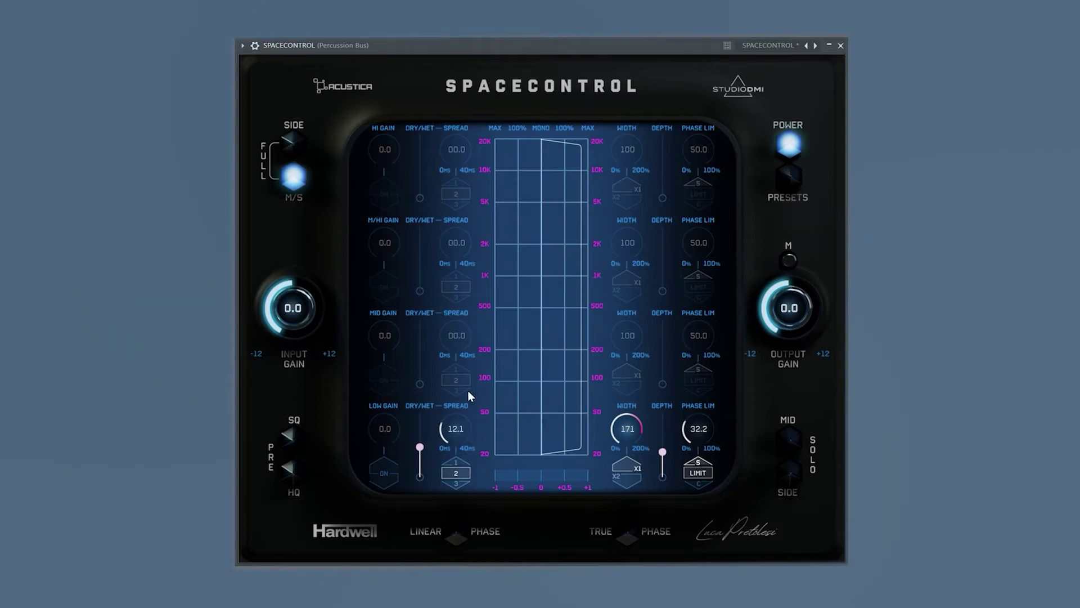
Step: Split the percussion into two bands at about 208 Hz, with the upper band's width at 179% and the low band's at 48%
click(542, 349)
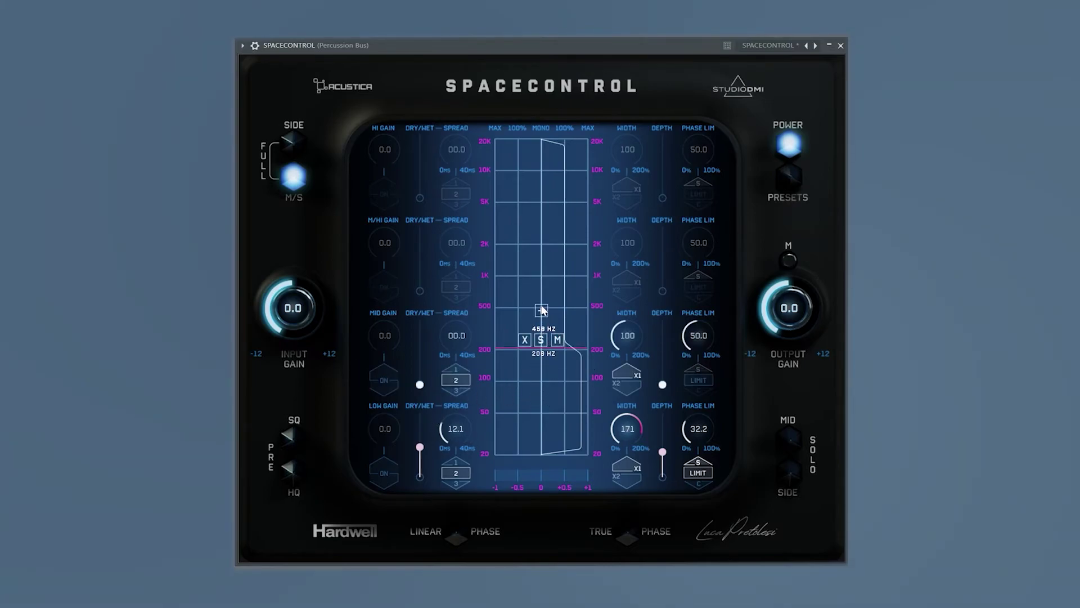
drag(613, 321, 622, 299)
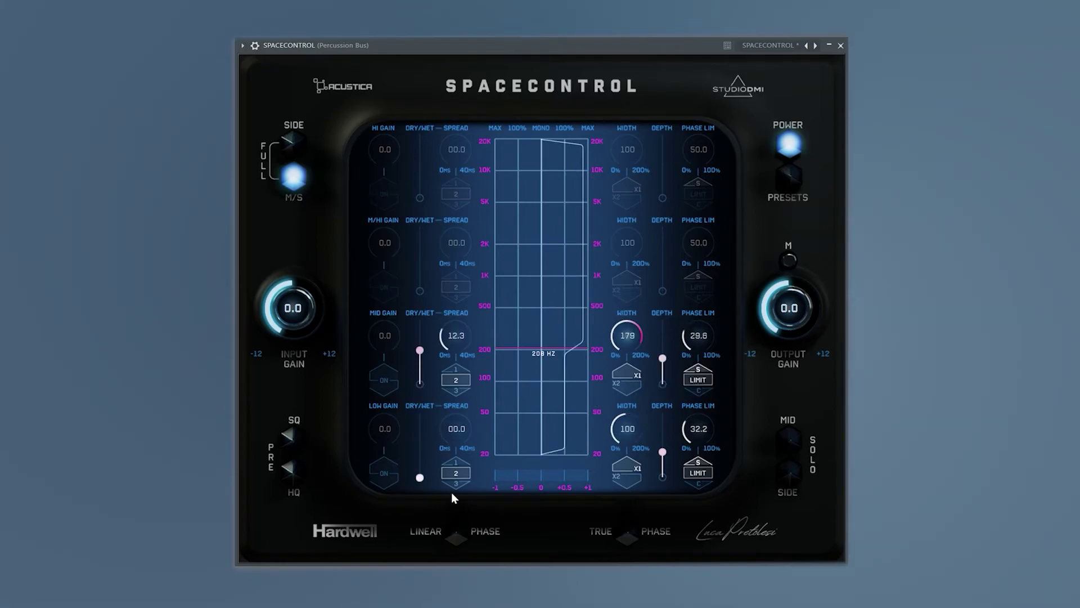
drag(615, 437, 616, 453)
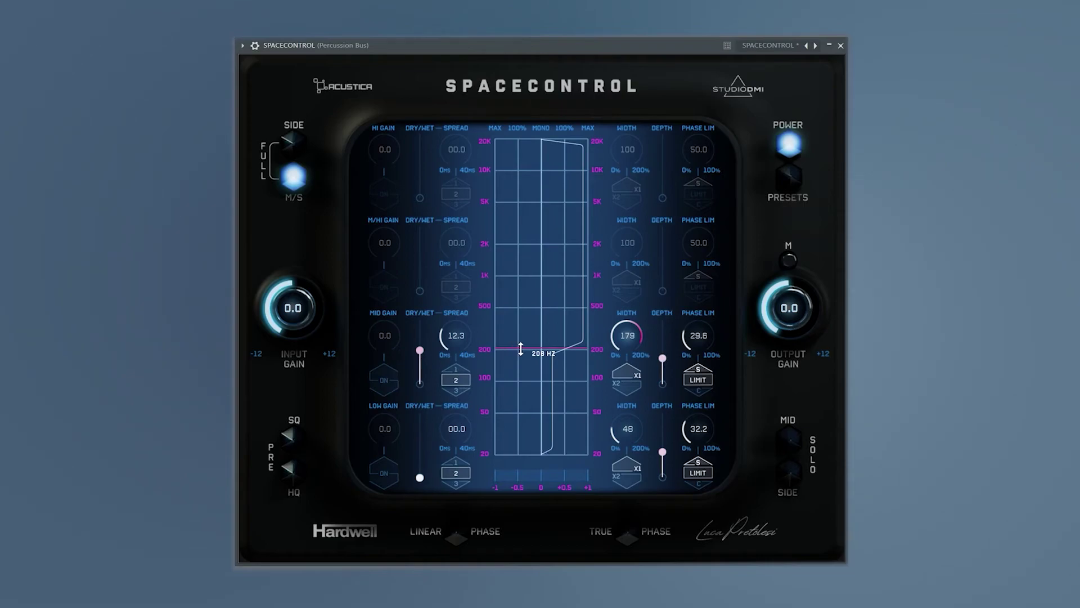
Step: Raise the crossover to about 398 Hz, then slightly increase the mid band's spread dry/wet and set its phase limit to 19.8%
drag(519, 349, 521, 317)
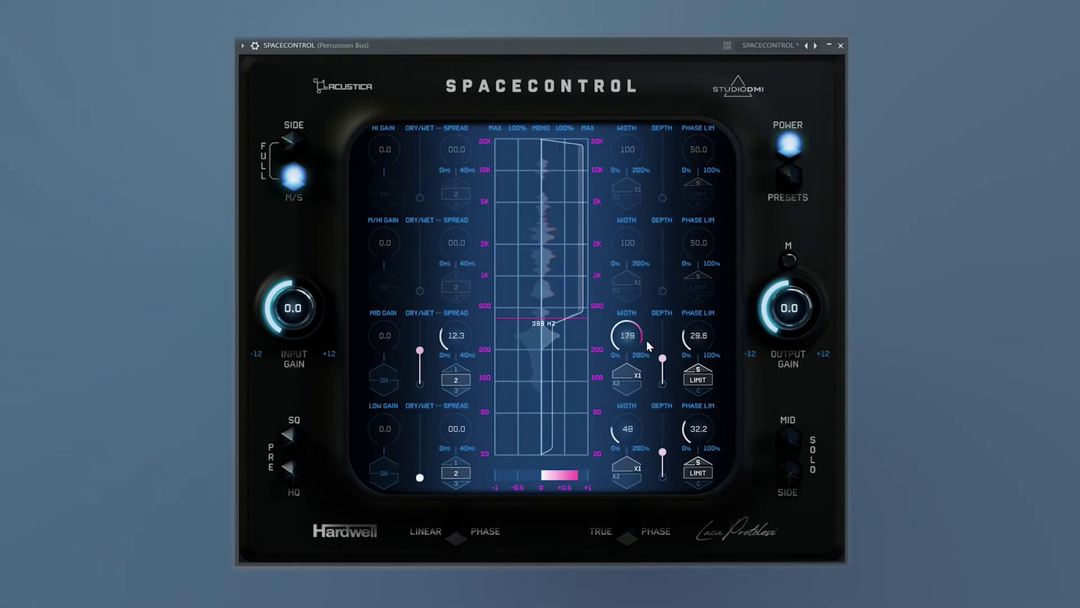
drag(420, 350, 415, 341)
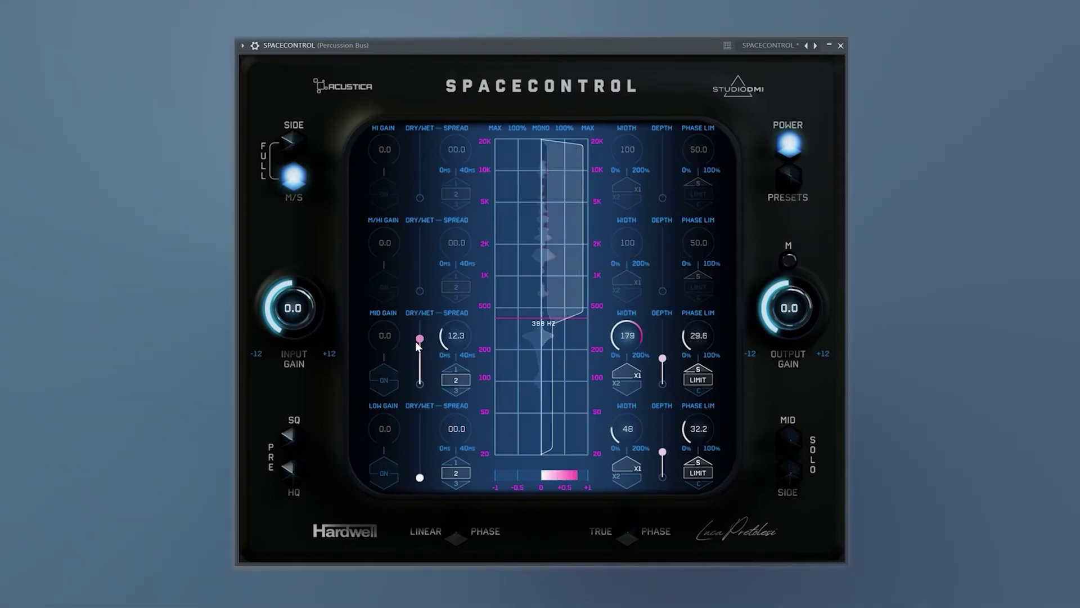
drag(681, 337, 682, 343)
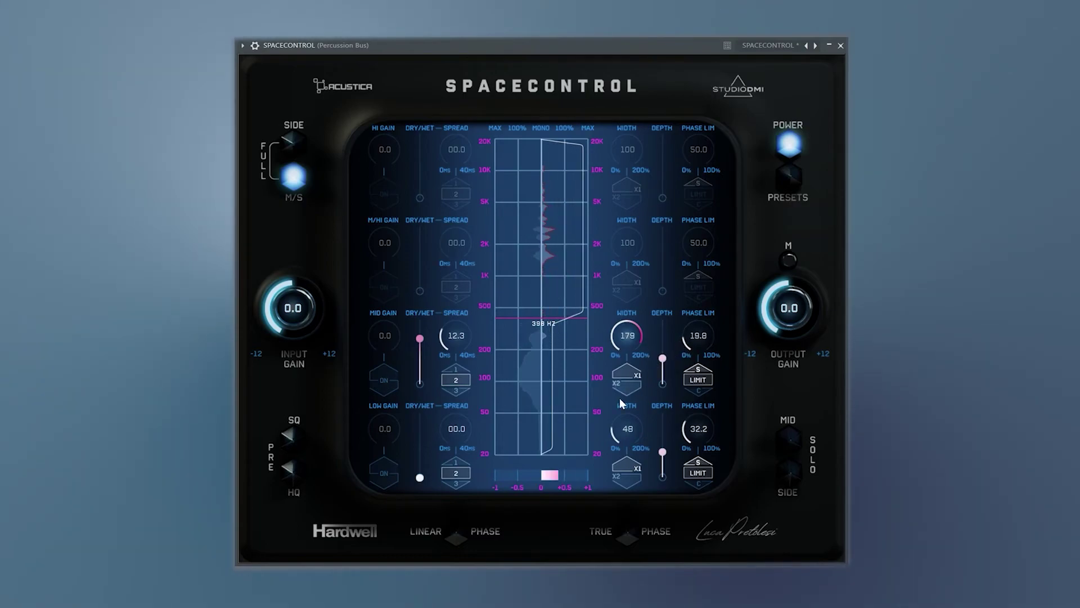
Step: Compare the two-band processing with the bypassed percussion during playback by switching the plugin's power off and on
click(785, 149)
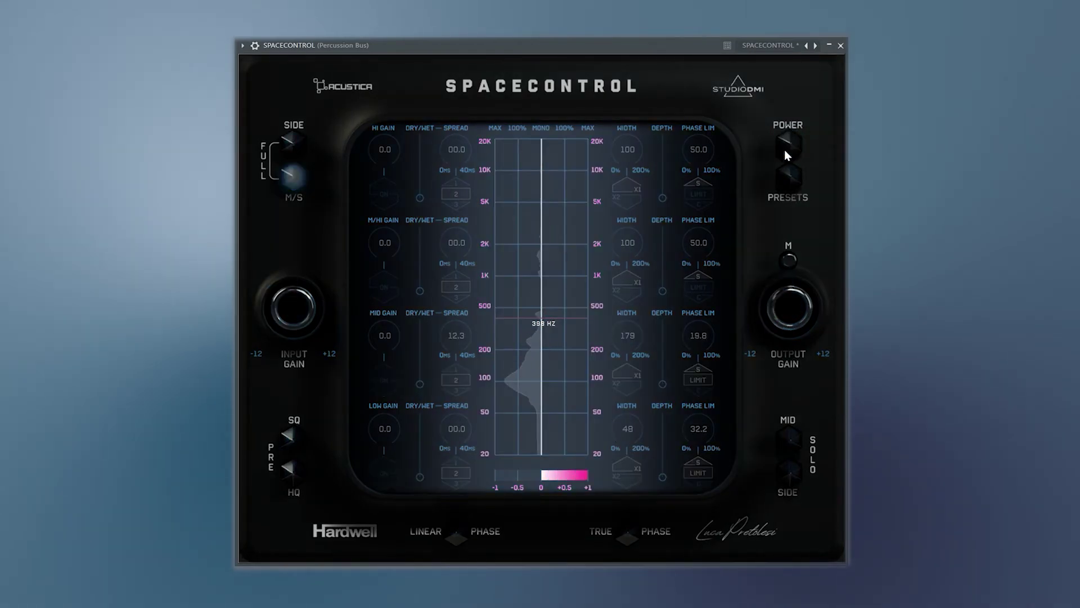
click(786, 151)
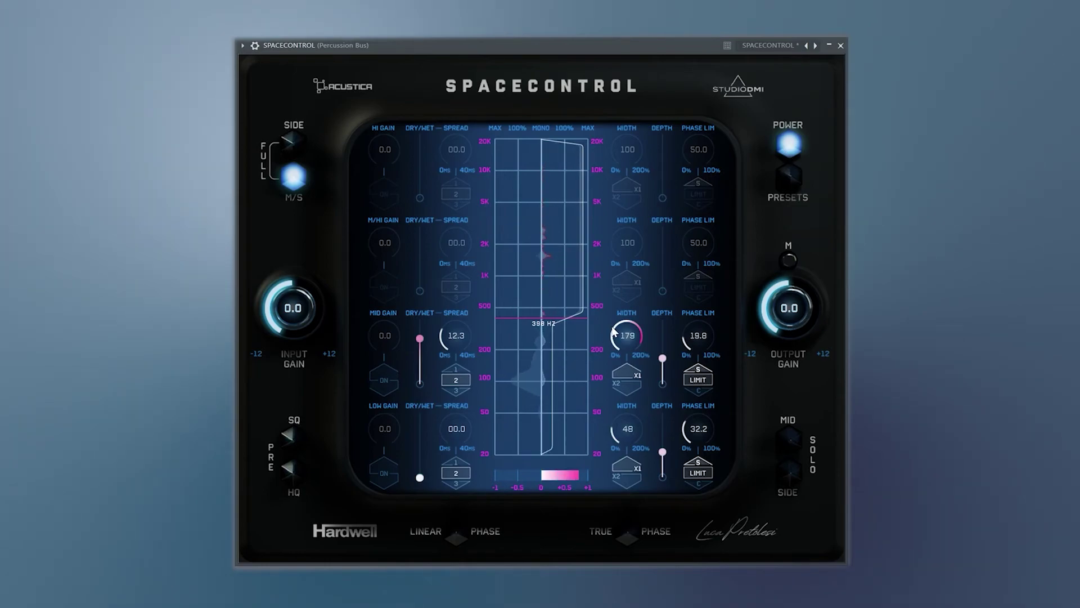
Step: Try the mid band's width at 142% and 101%, and settle it at 133%
scroll(608, 342, down, 5)
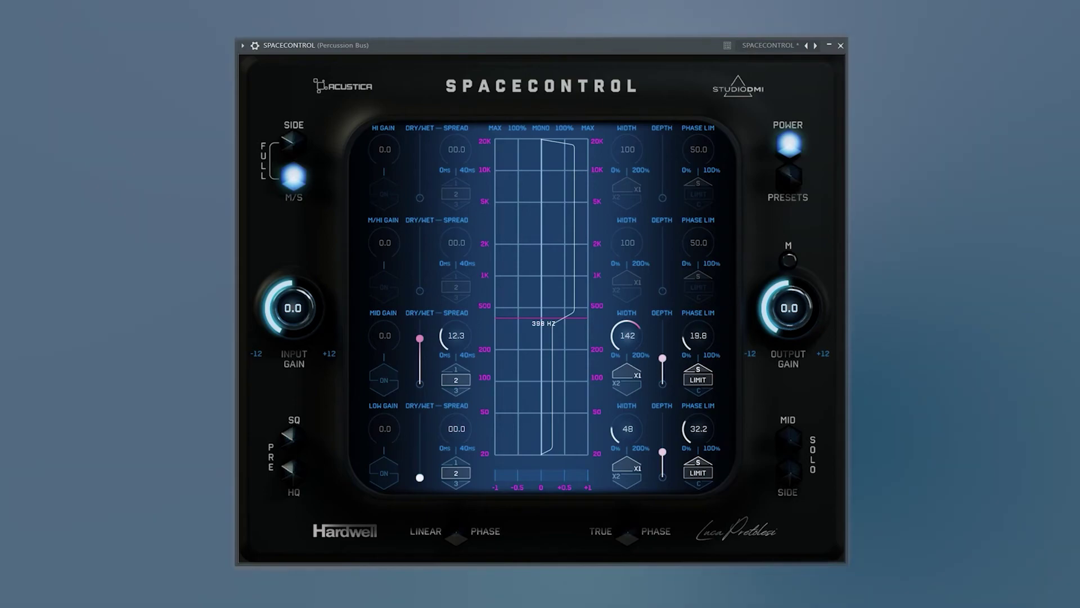
drag(624, 337, 620, 345)
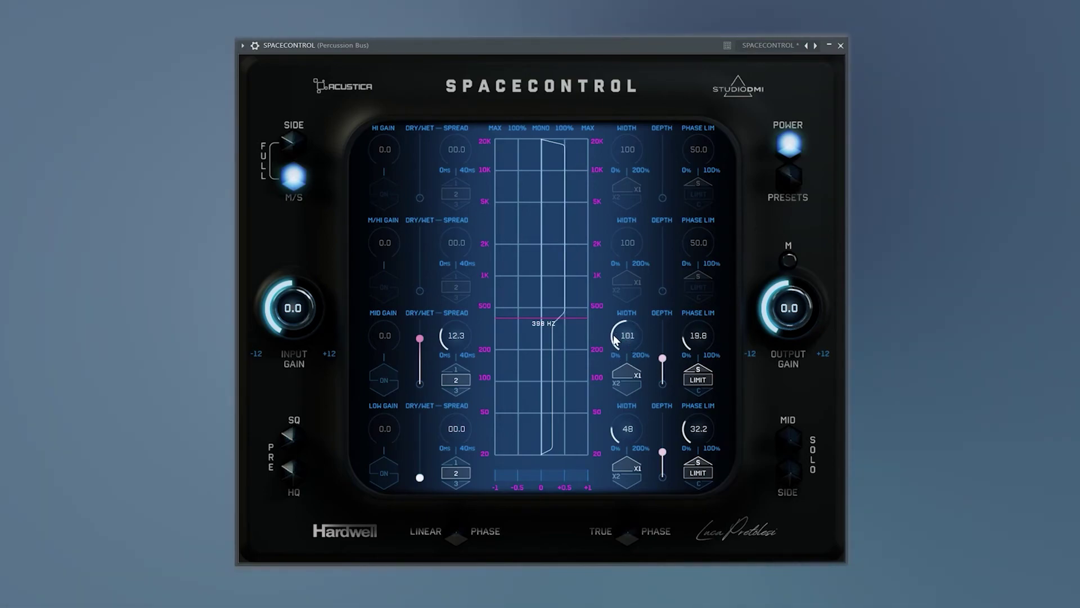
drag(615, 340, 617, 309)
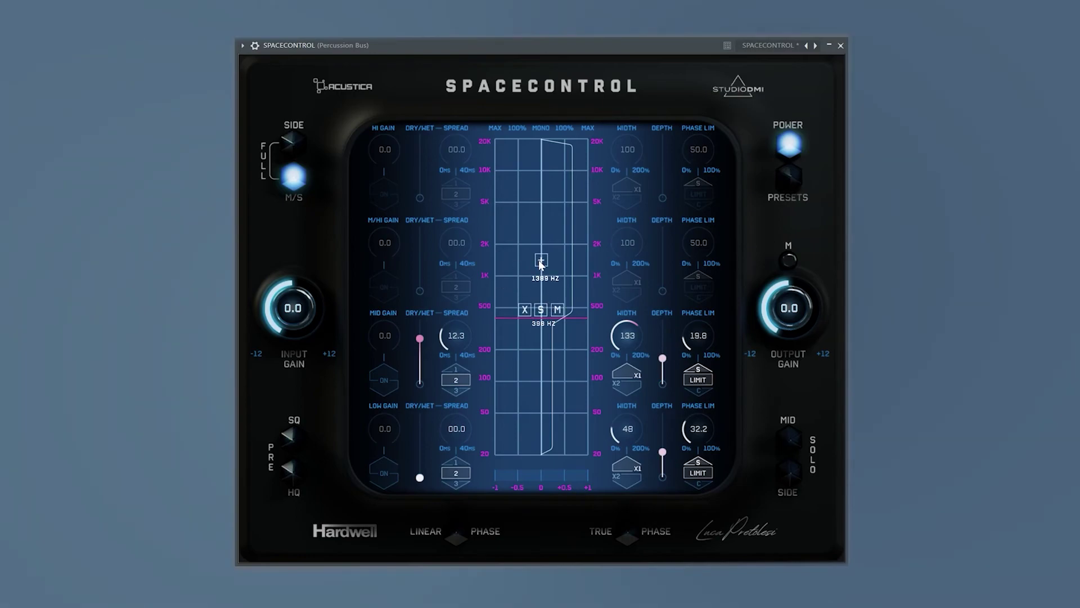
Step: Remove the band split near 398 Hz and load the user preset That Master Touch
click(525, 308)
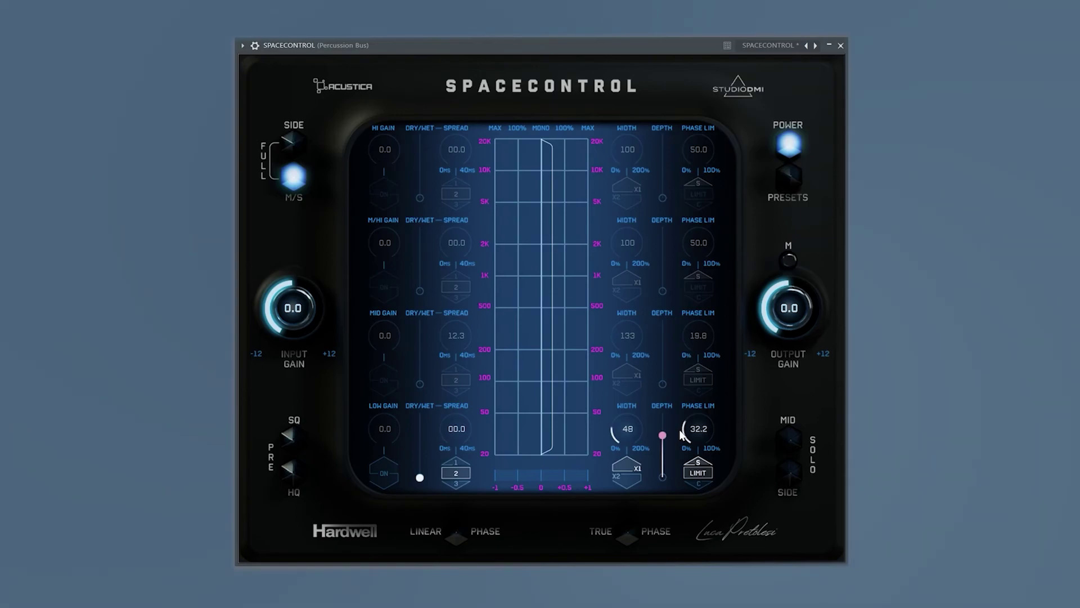
click(788, 175)
mouse_move(749, 220)
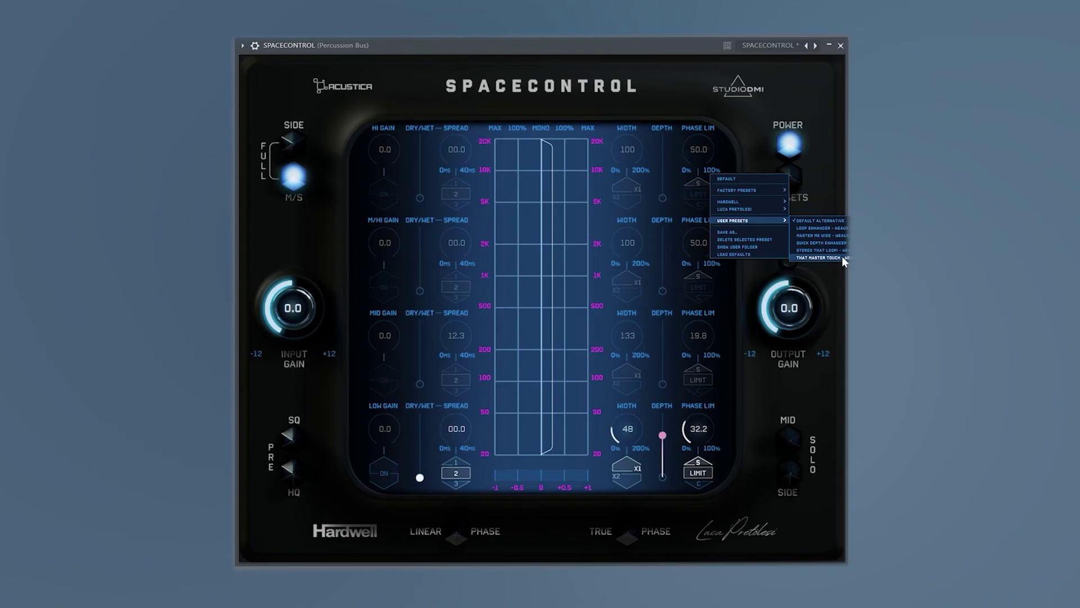
click(843, 257)
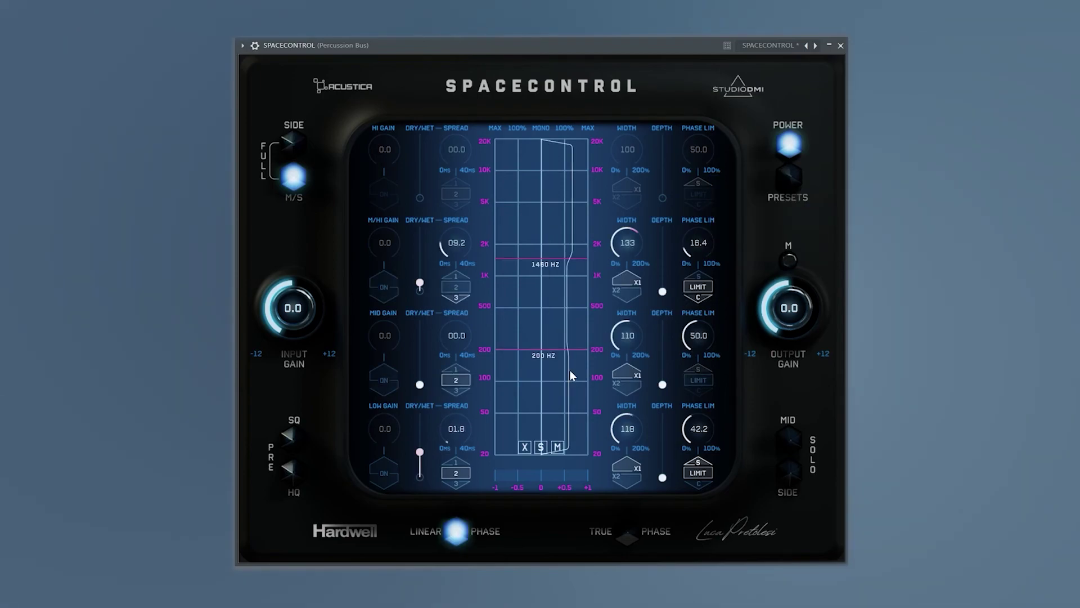
mouse_move(549, 290)
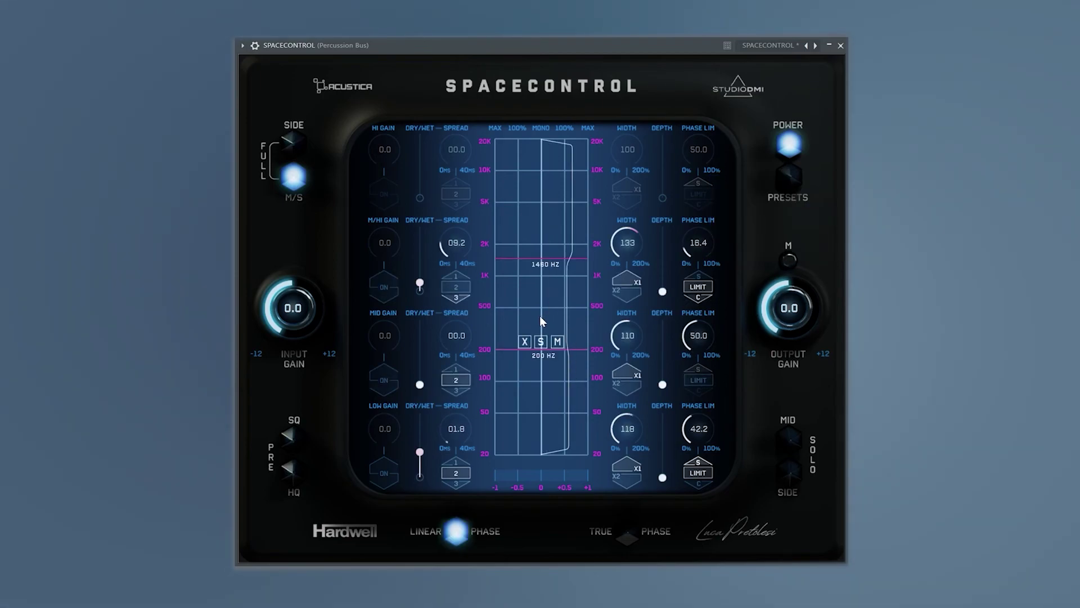